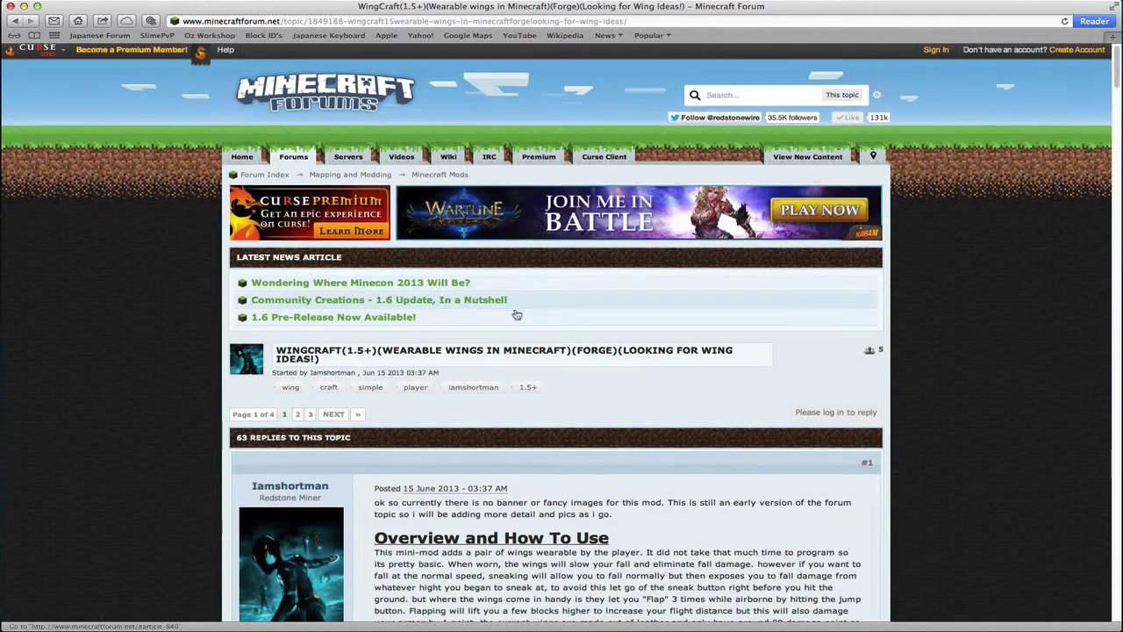
Examine the WingCraft forum post's overview of how the wings work and its crafting recipe.
scroll(514, 313, down, 1)
scroll(514, 310, down, 5)
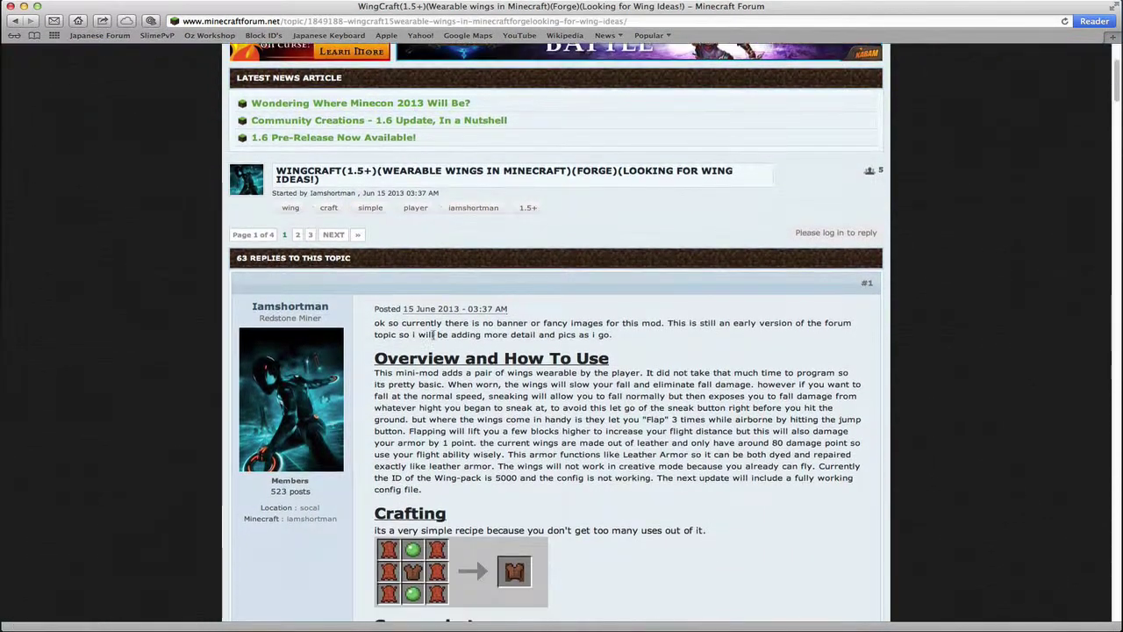
scroll(438, 332, down, 2)
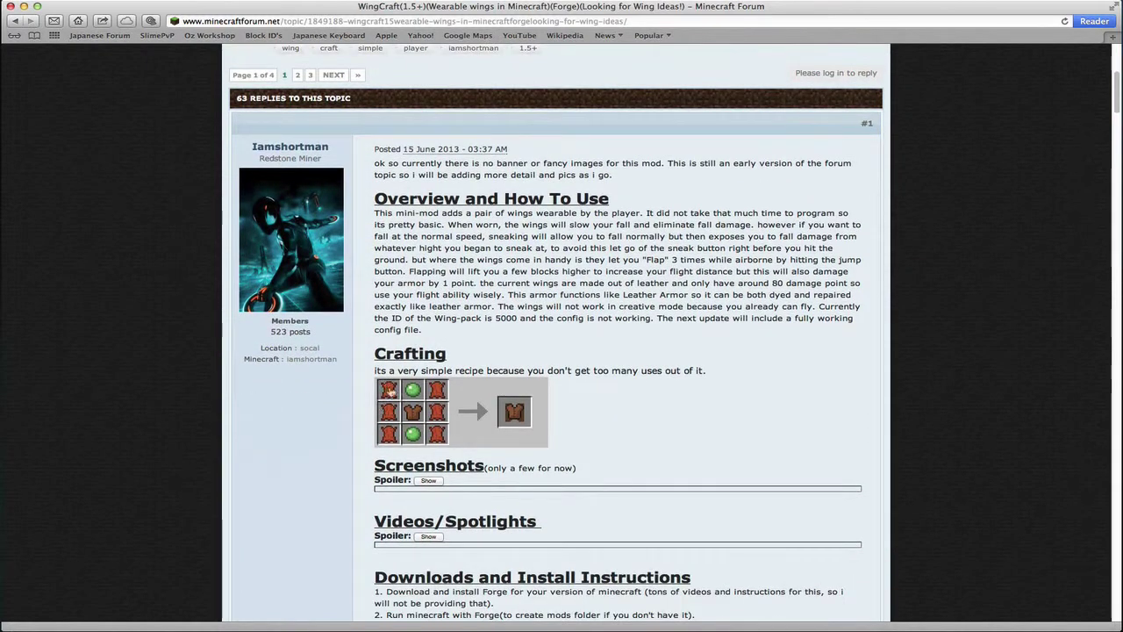
scroll(461, 422, down, 1)
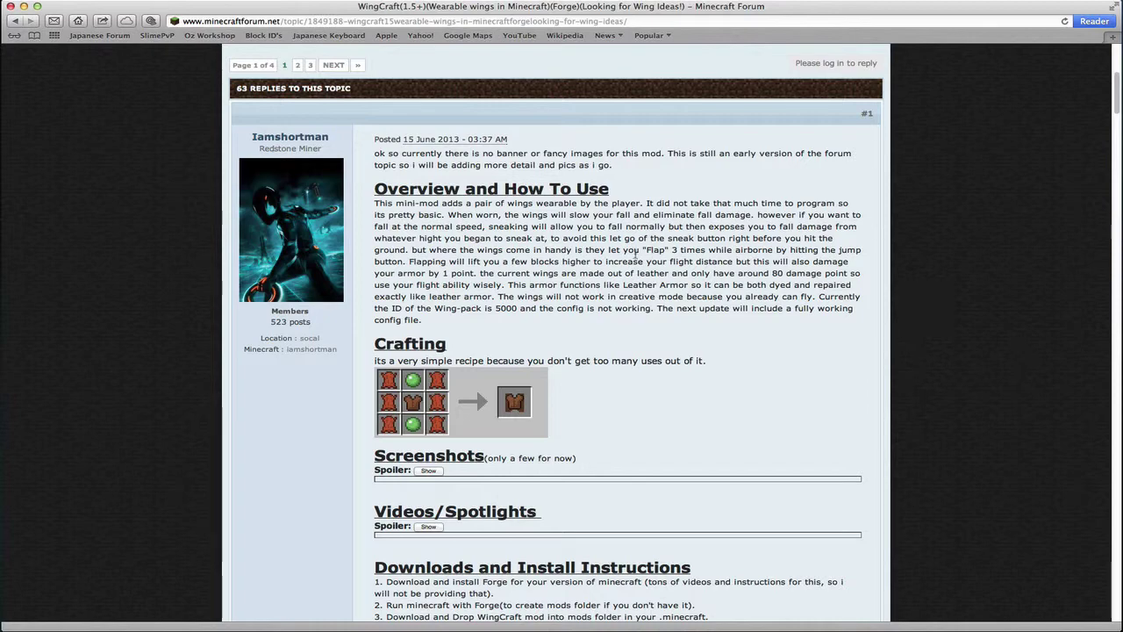
drag(622, 250, 676, 253)
click(684, 254)
scroll(722, 268, down, 2)
scroll(583, 273, up, 4)
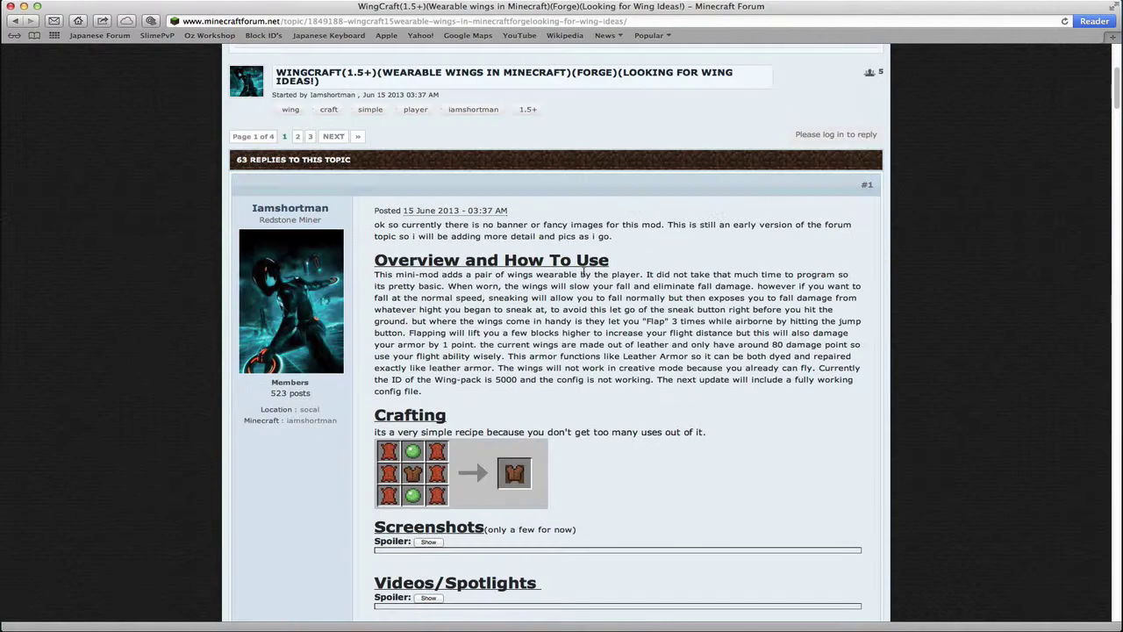
scroll(584, 273, down, 2)
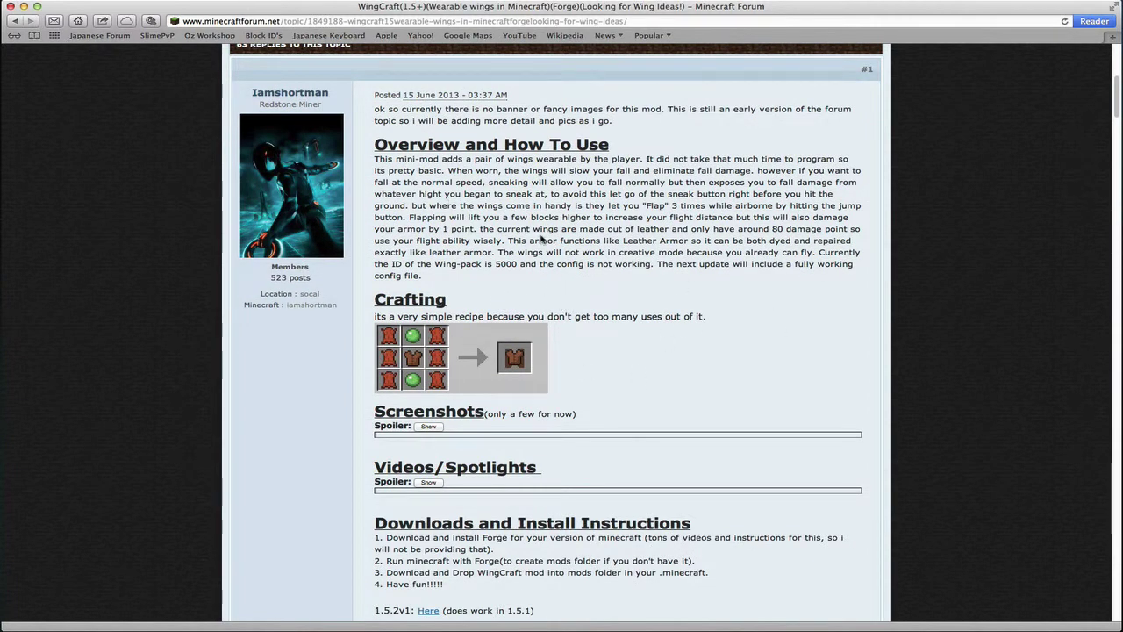
scroll(416, 165, down, 1)
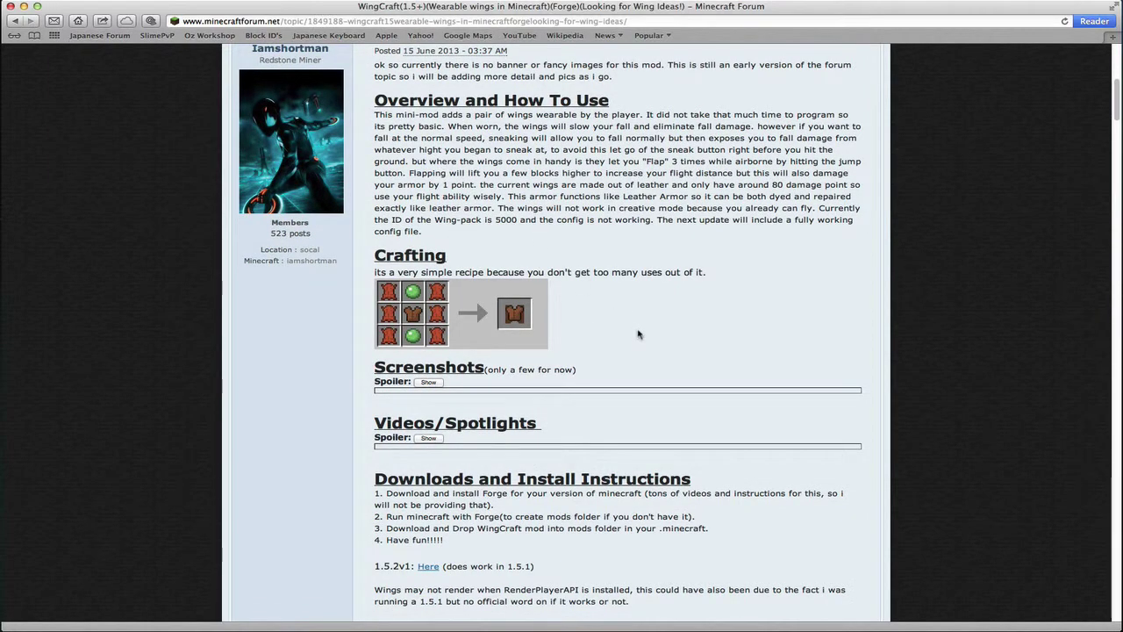
Review the WingCraft post's usage text, install instructions and the 1.5.2v1 download entry.
scroll(639, 334, down, 6)
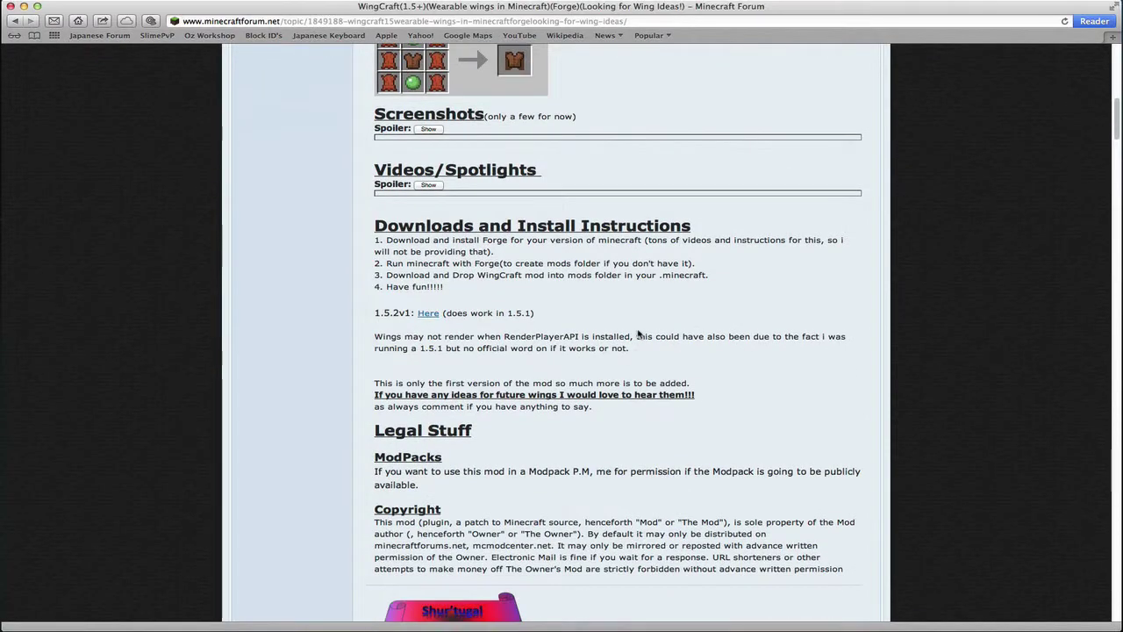
scroll(638, 334, up, 10)
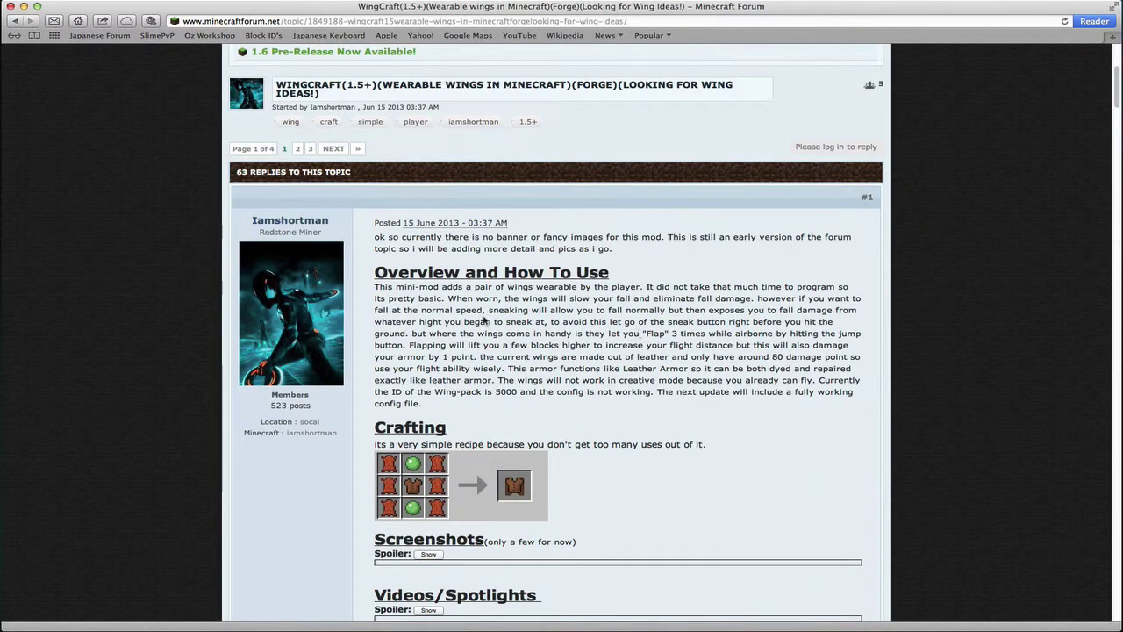
scroll(485, 321, down, 3)
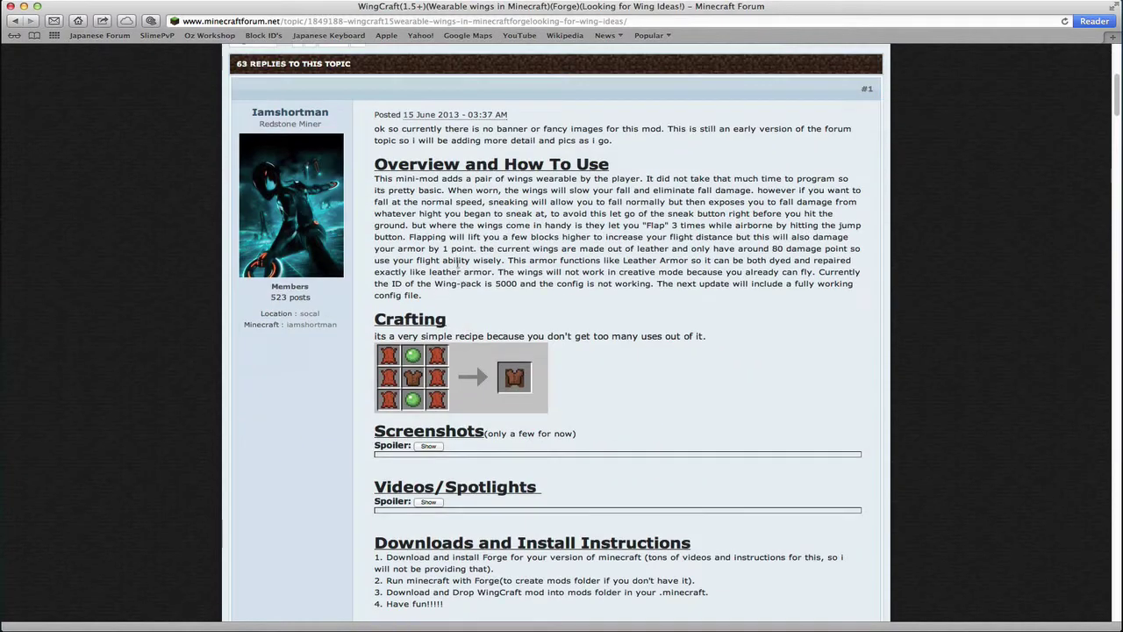
scroll(457, 262, up, 2)
drag(377, 246, 661, 371)
click(661, 372)
scroll(661, 371, down, 2)
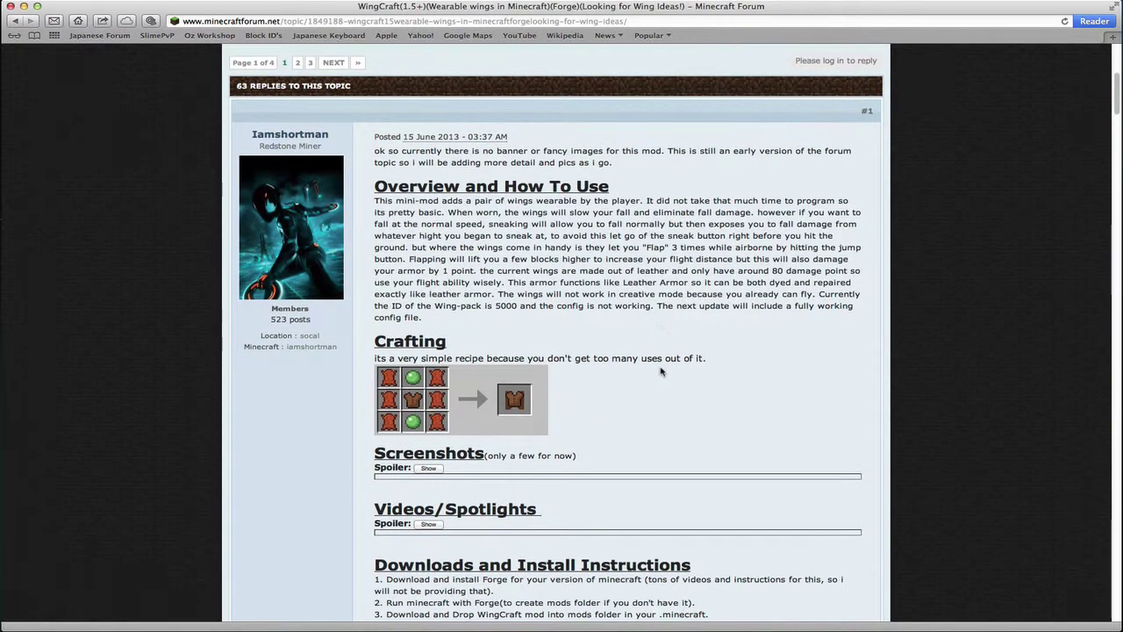
scroll(661, 372, down, 8)
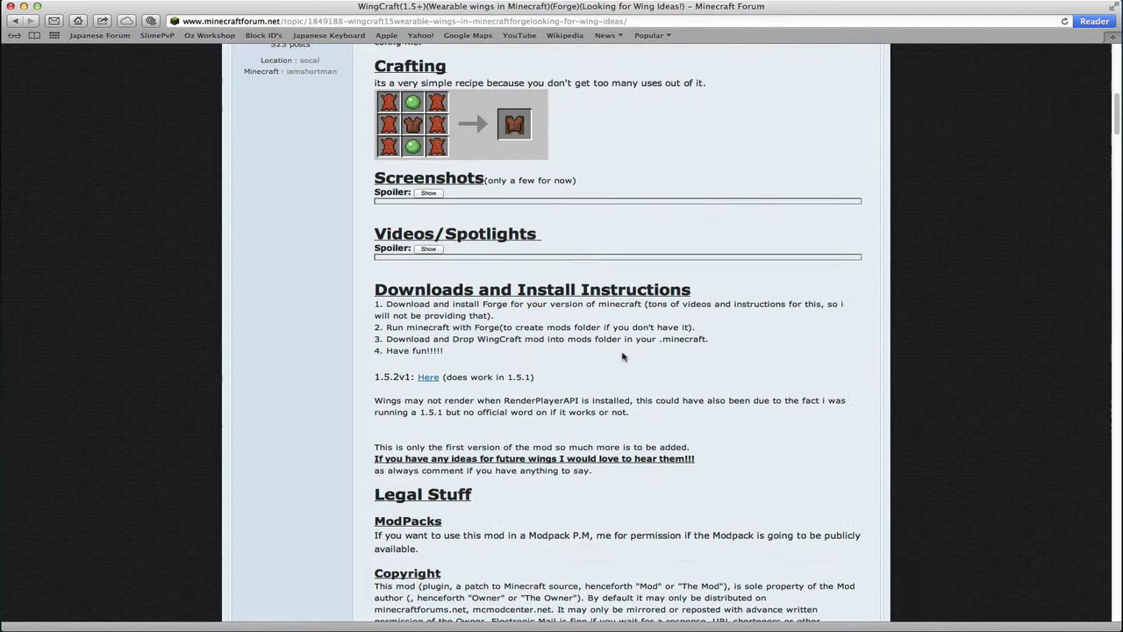
drag(374, 376, 501, 376)
click(501, 377)
Minimize the browser and Magic Launcher windows, and move WingCraft1.5.2v1.jar away from the middle of the desktop.
click(24, 7)
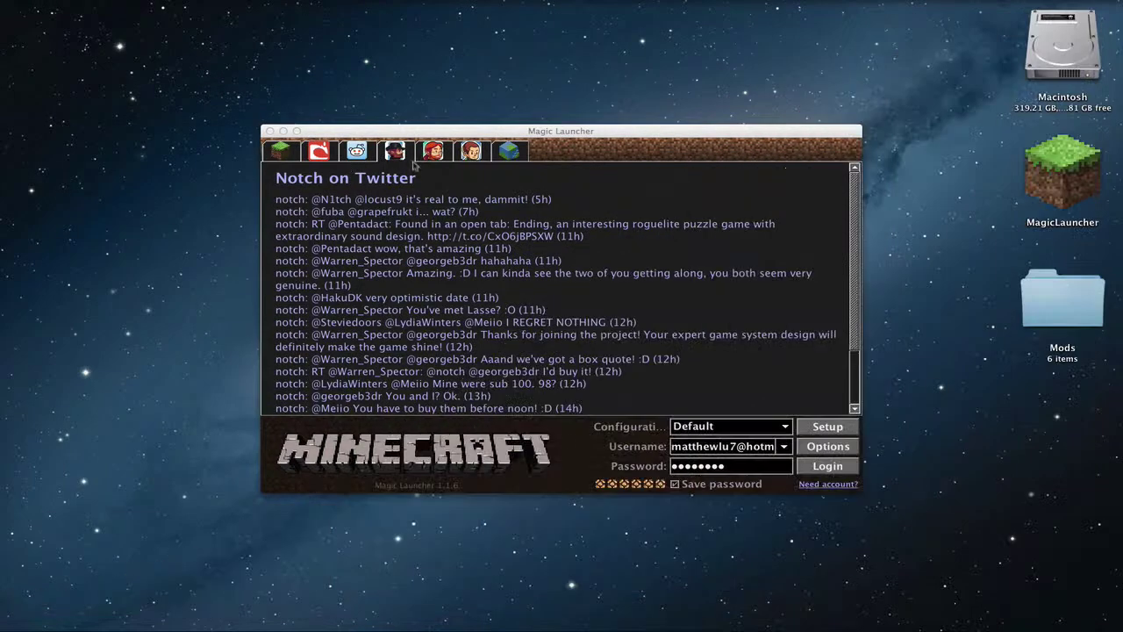
click(283, 131)
drag(596, 304, 574, 92)
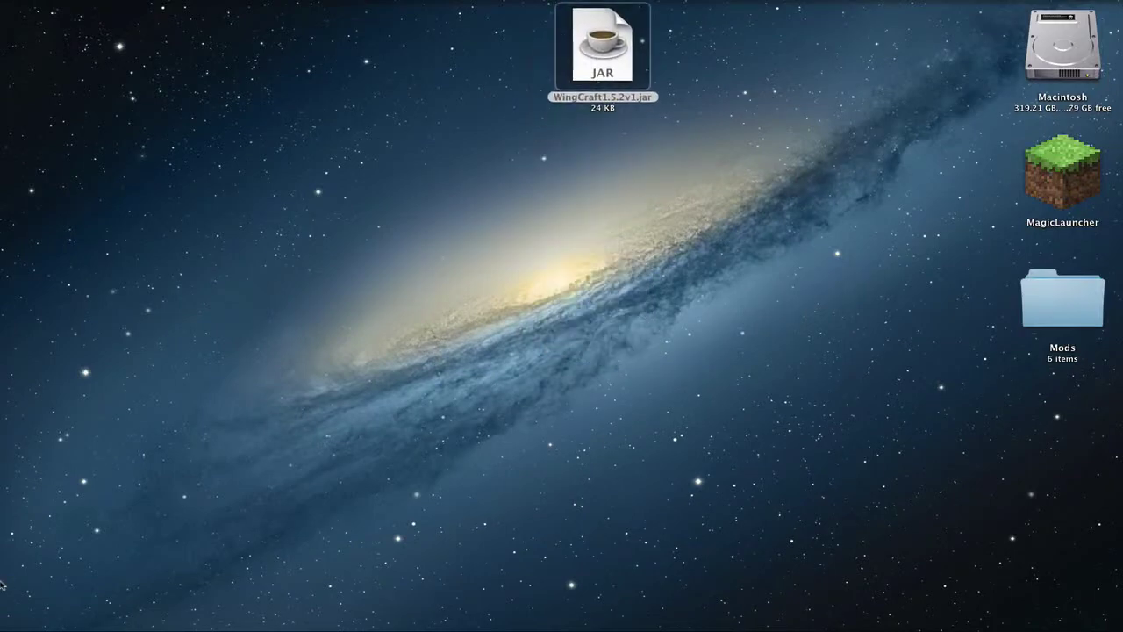
Restore Magic Launcher, open the mods folder from its setup, and move WingCraft1.5.2v1.jar into that folder.
click(39, 588)
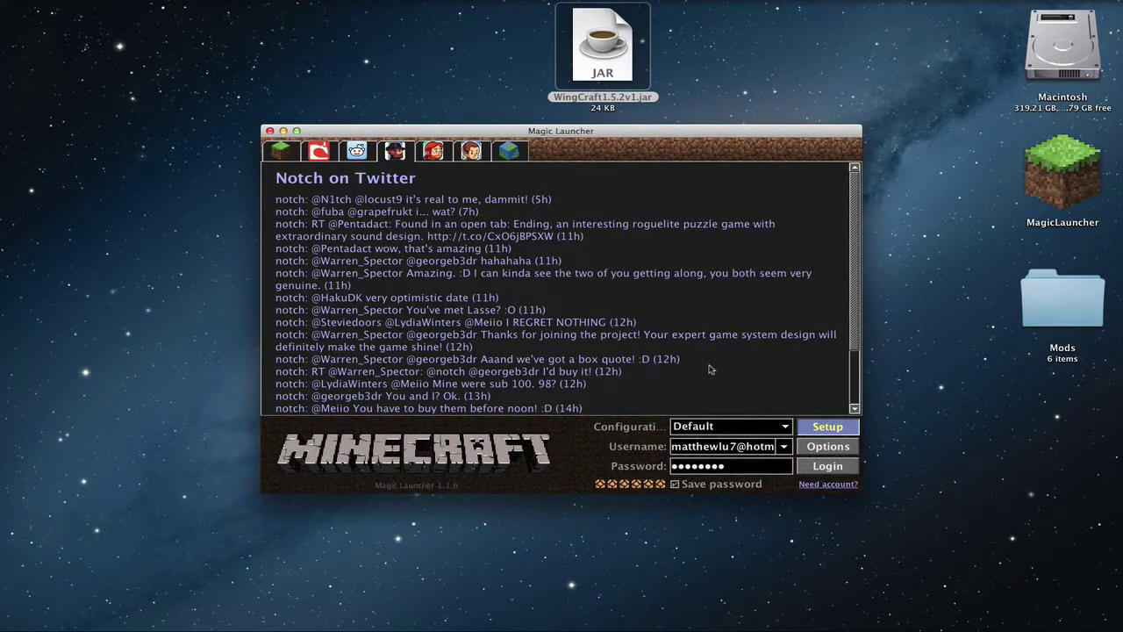
click(812, 381)
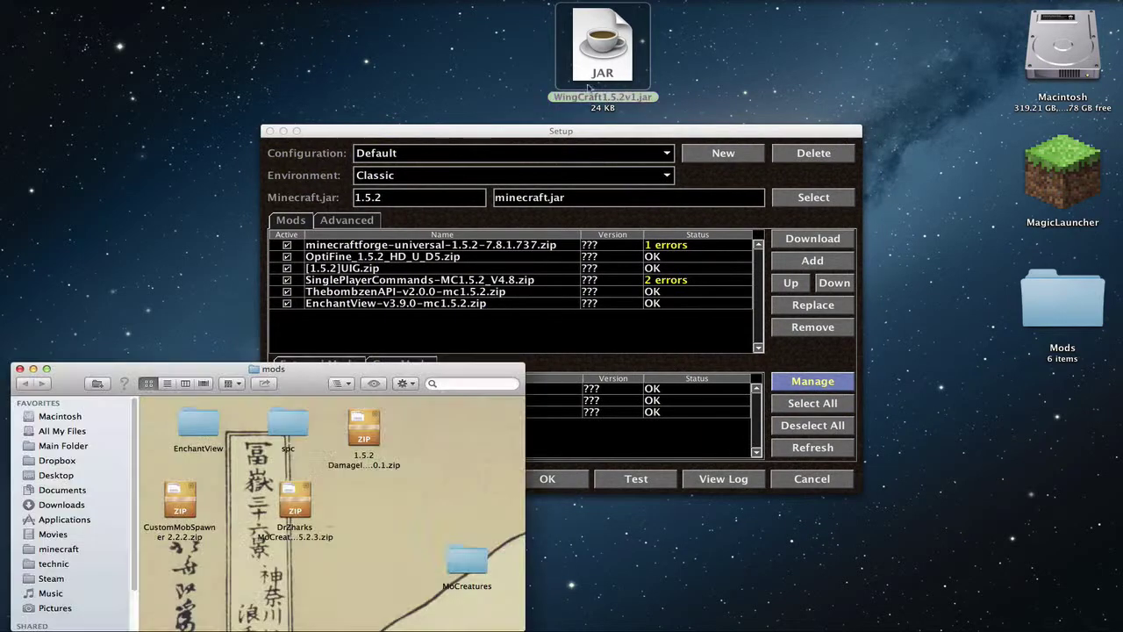
drag(587, 87, 471, 465)
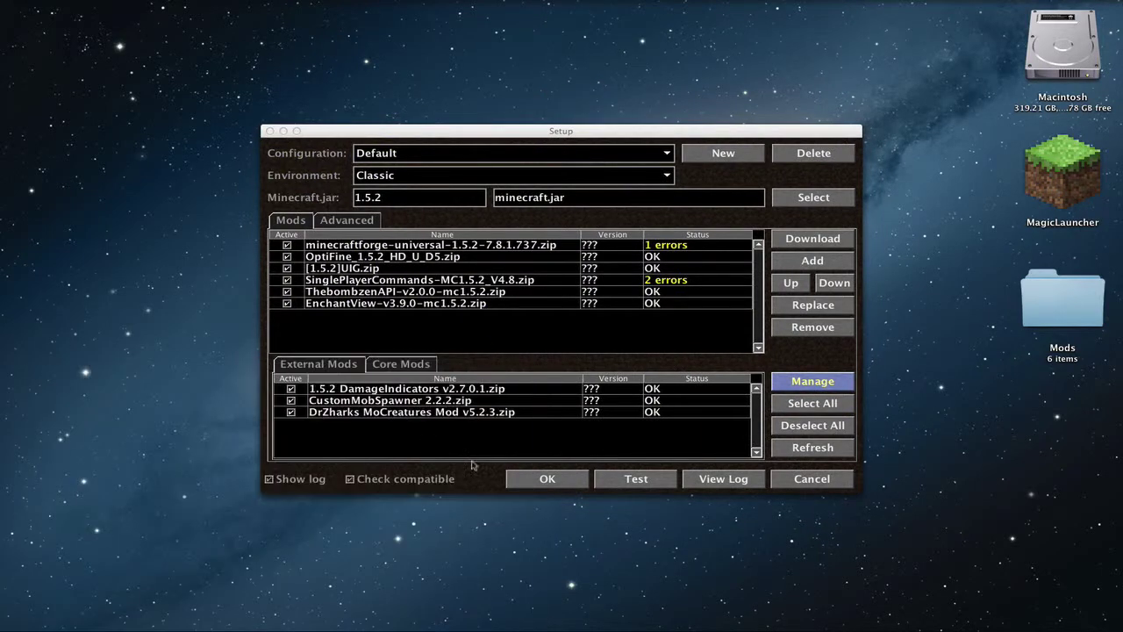
Test-launch Minecraft with the Default configuration, check the loading log, and return to the game window.
click(626, 478)
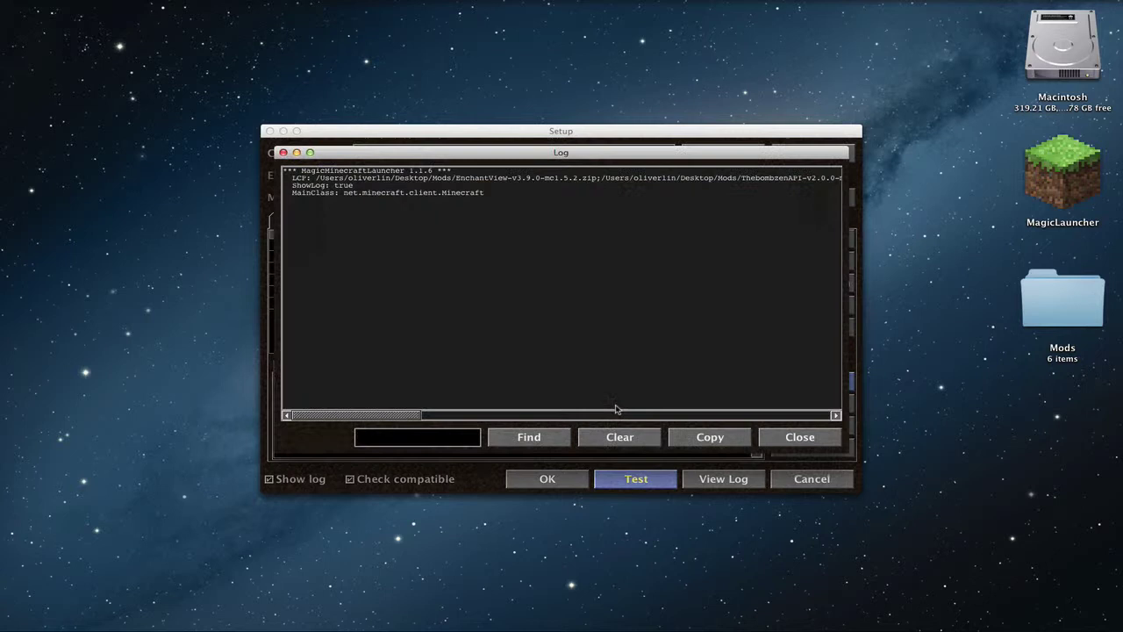
click(595, 158)
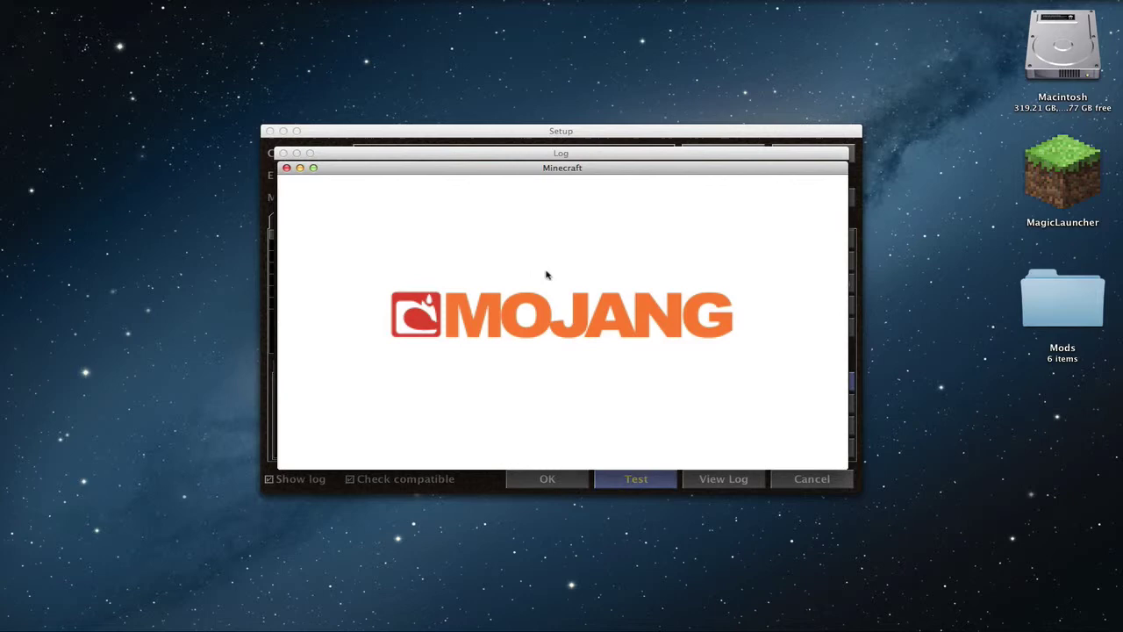
click(582, 155)
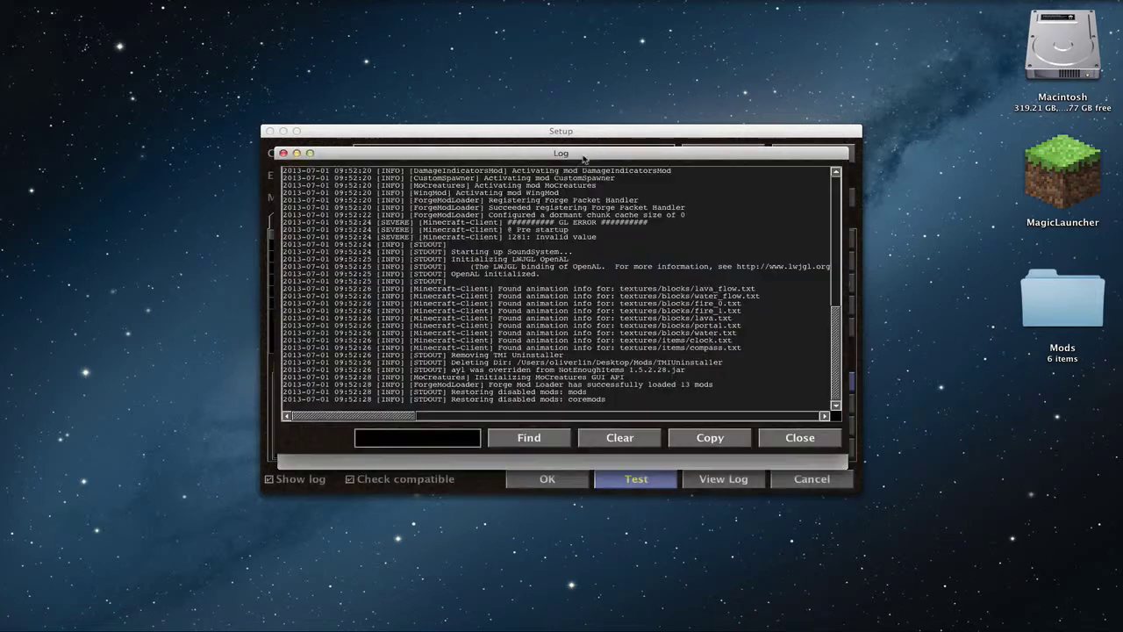
click(558, 465)
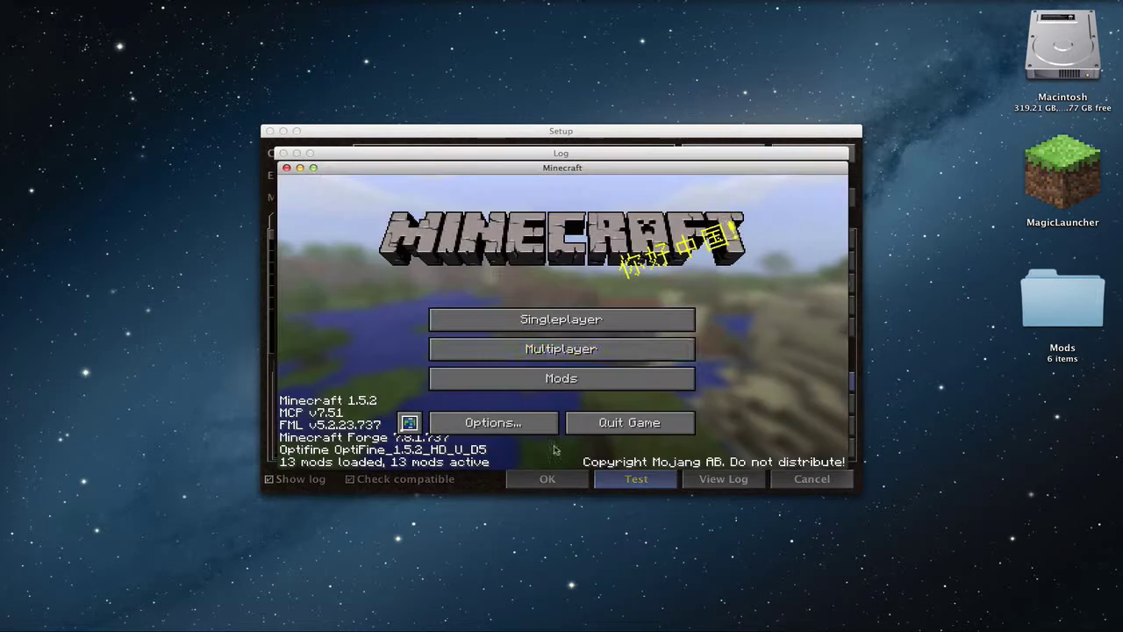
Load the existing singleplayer world and switch to creative mode with the command /gm 1.
click(519, 314)
click(540, 237)
click(481, 417)
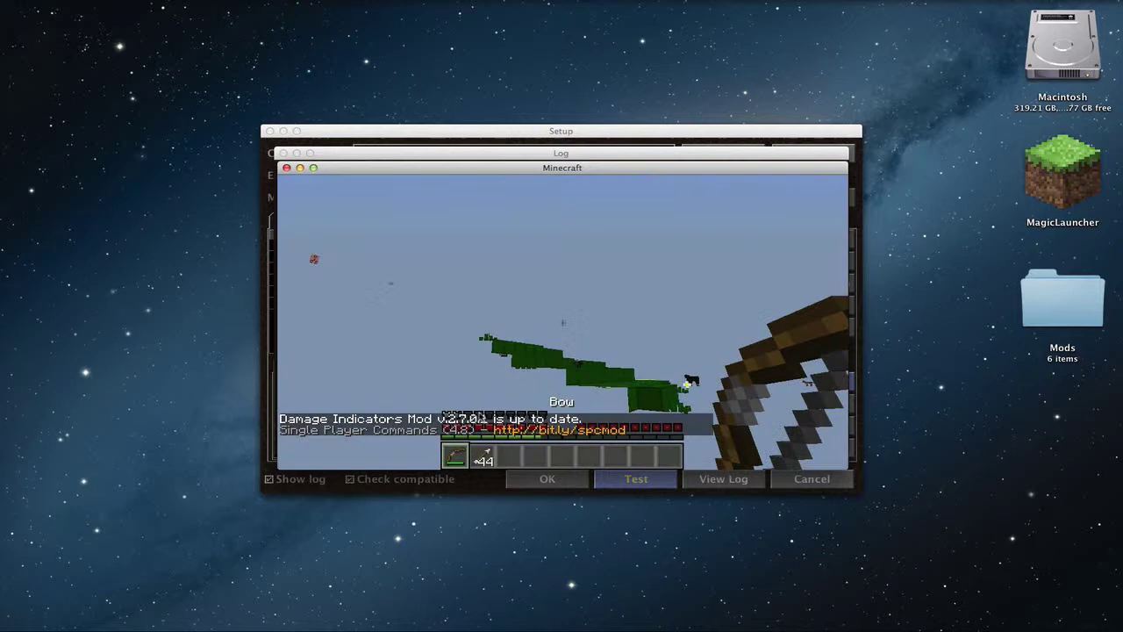
text(/gm 1)
key(Return)
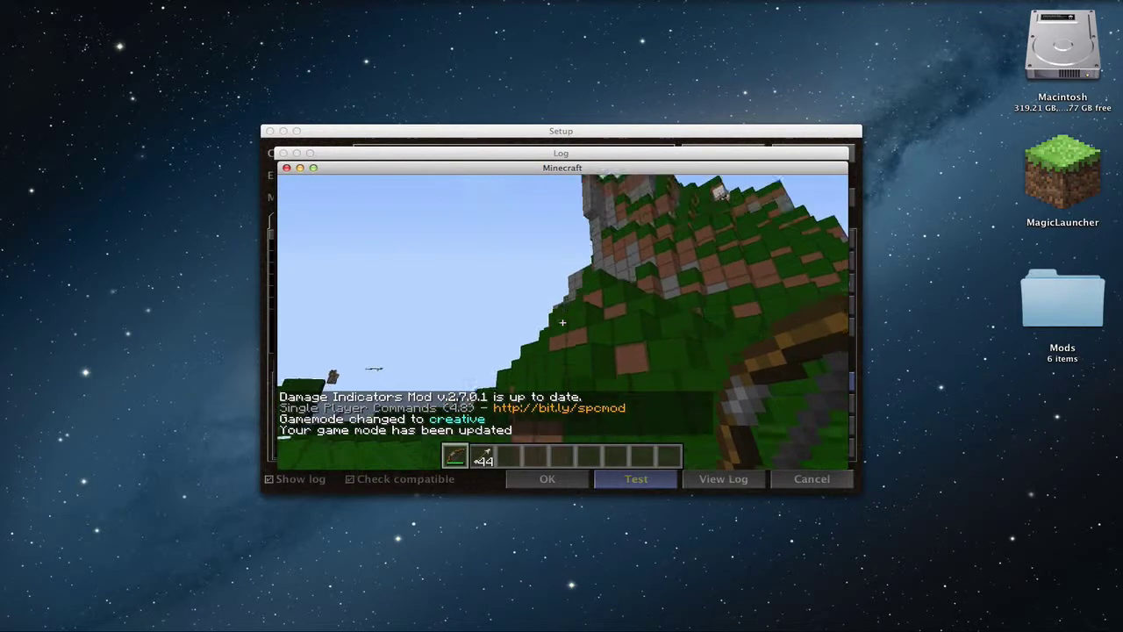
Select the empty third hotbar slot and fly up above the hill.
scroll(562, 322, down, 2)
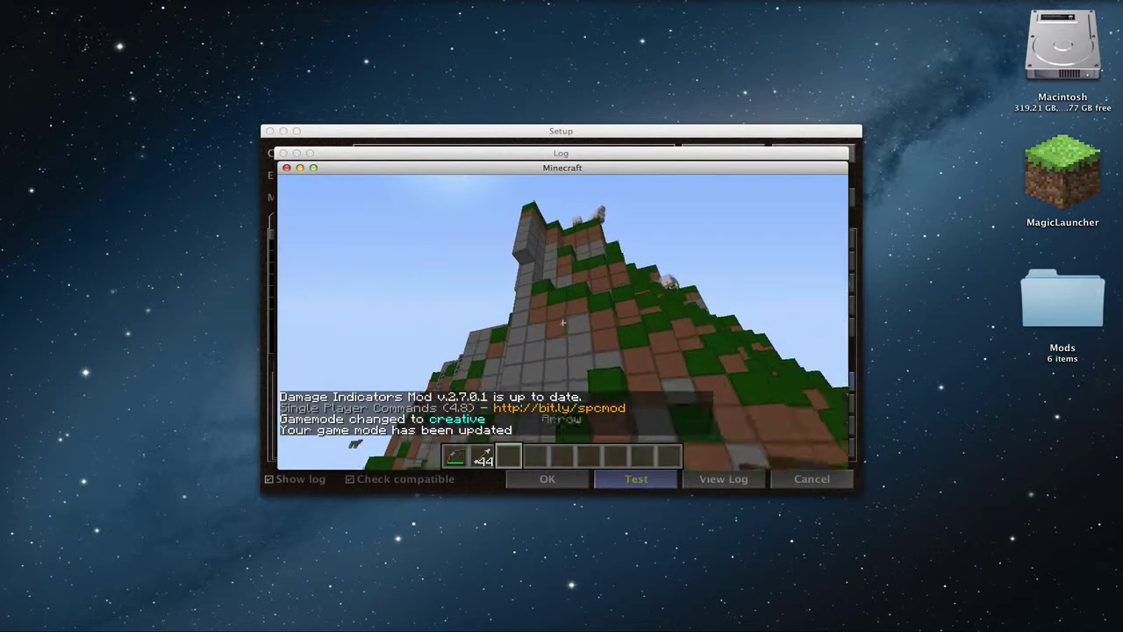
key(w)
key(space)
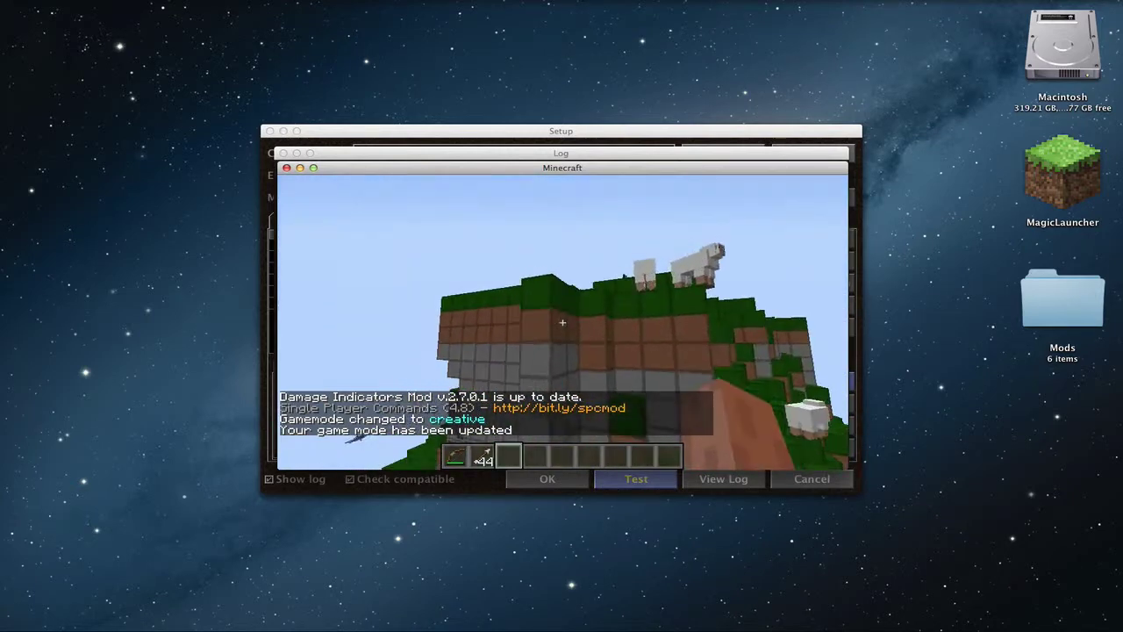
key(space)
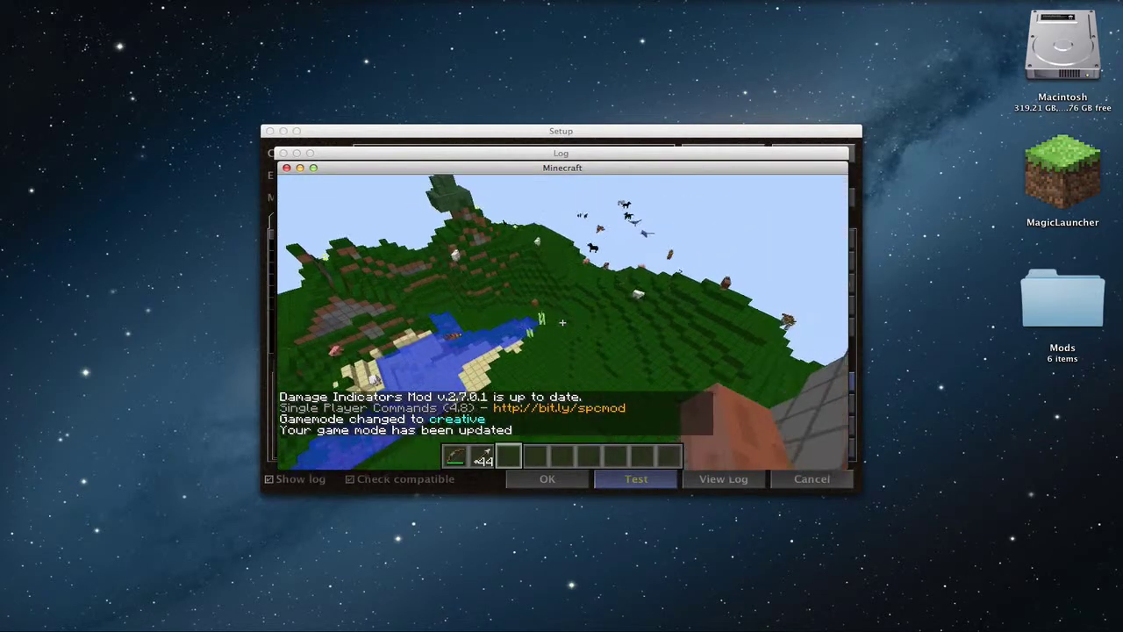
Search the creative inventory for "win", equip the Leather Wingpack in the chest armor slot, and discard the spare.
key(e)
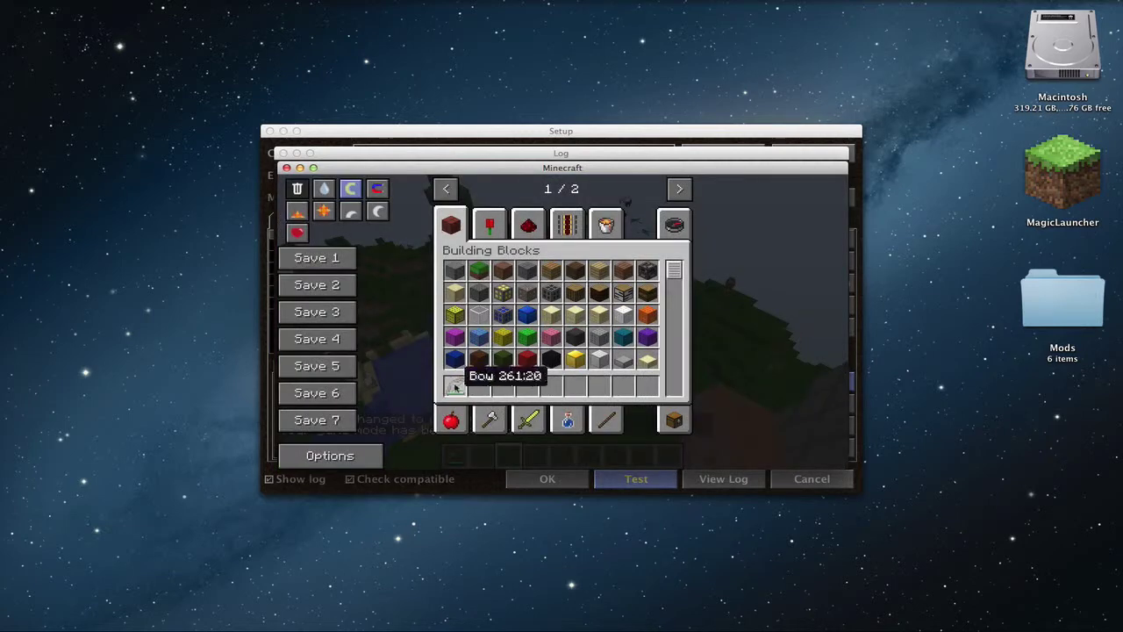
click(673, 224)
text(win)
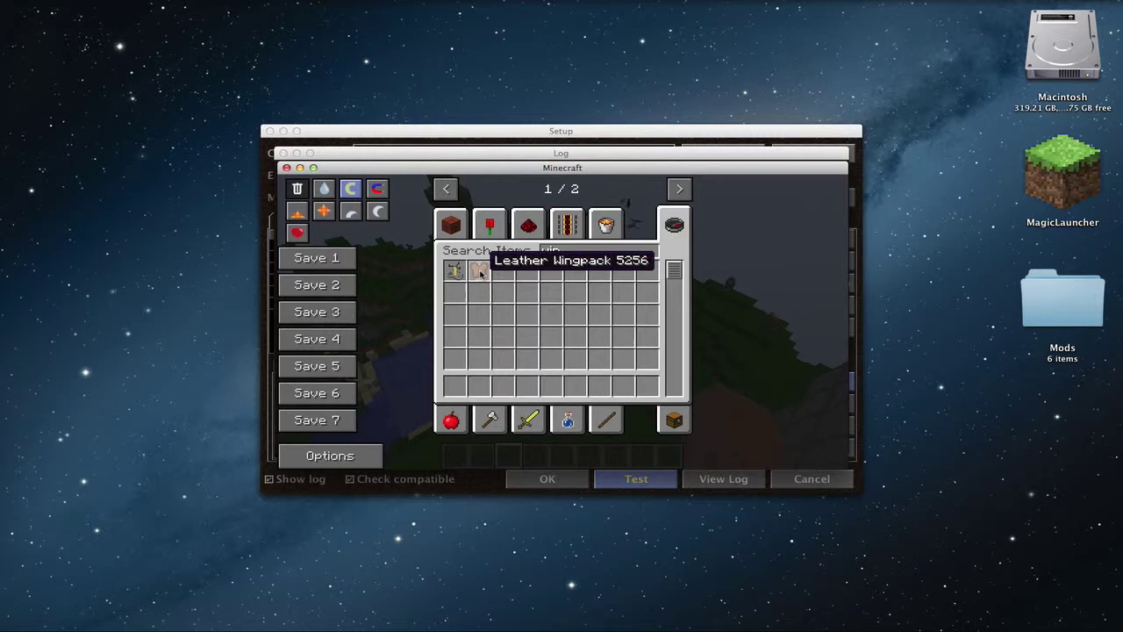
click(480, 273)
click(673, 419)
click(495, 314)
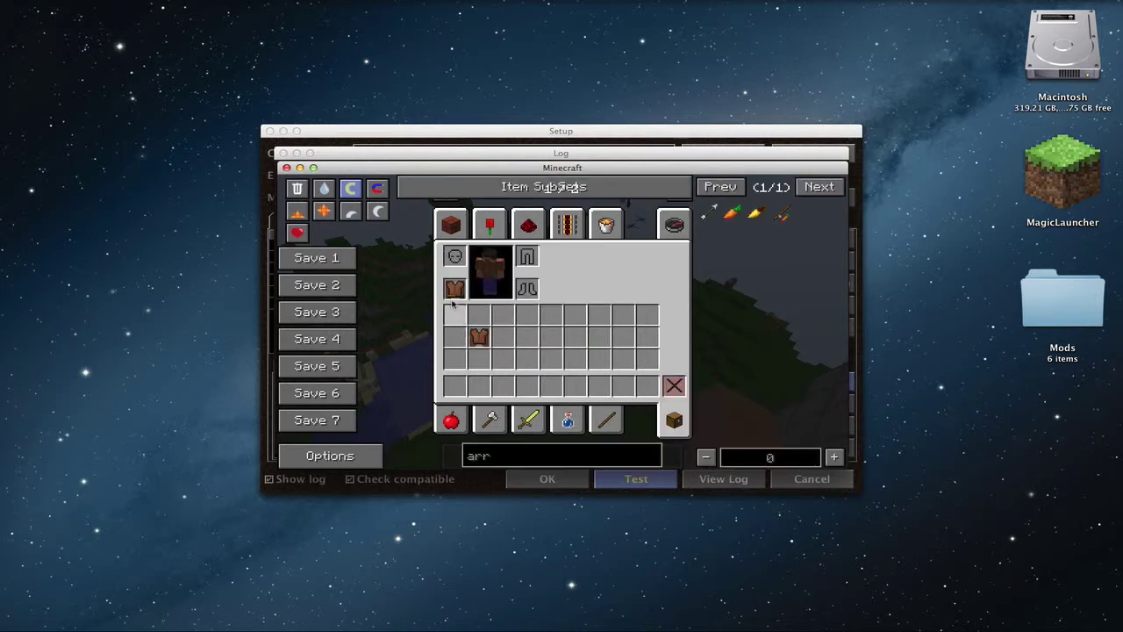
click(674, 386)
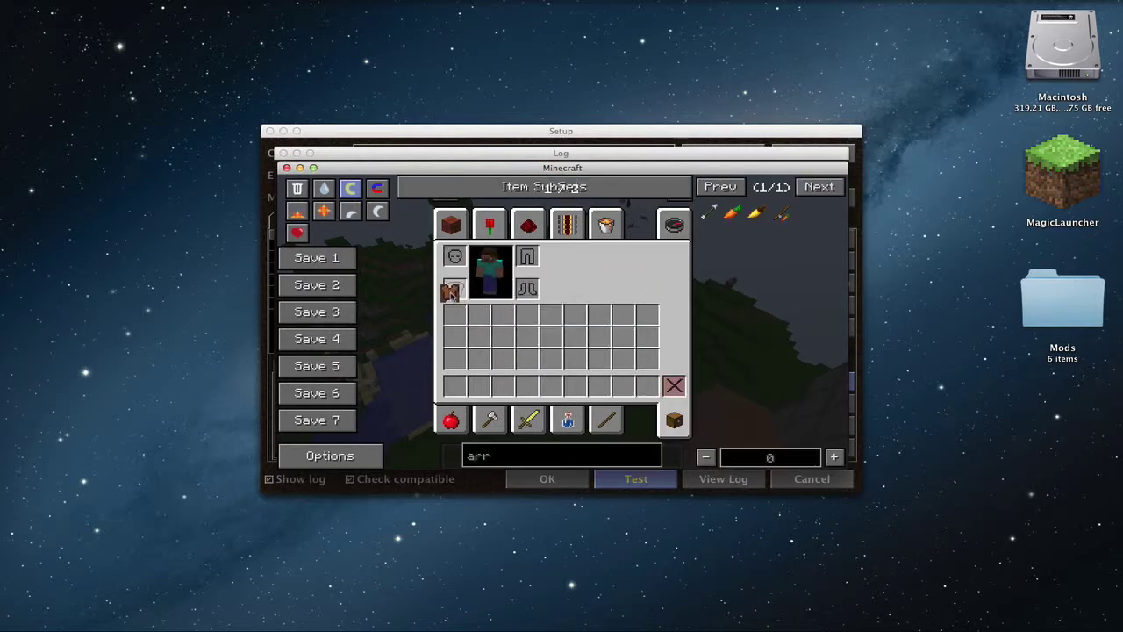
Look up the Leather Wingpack's crafting recipe and close the inventory.
key(r)
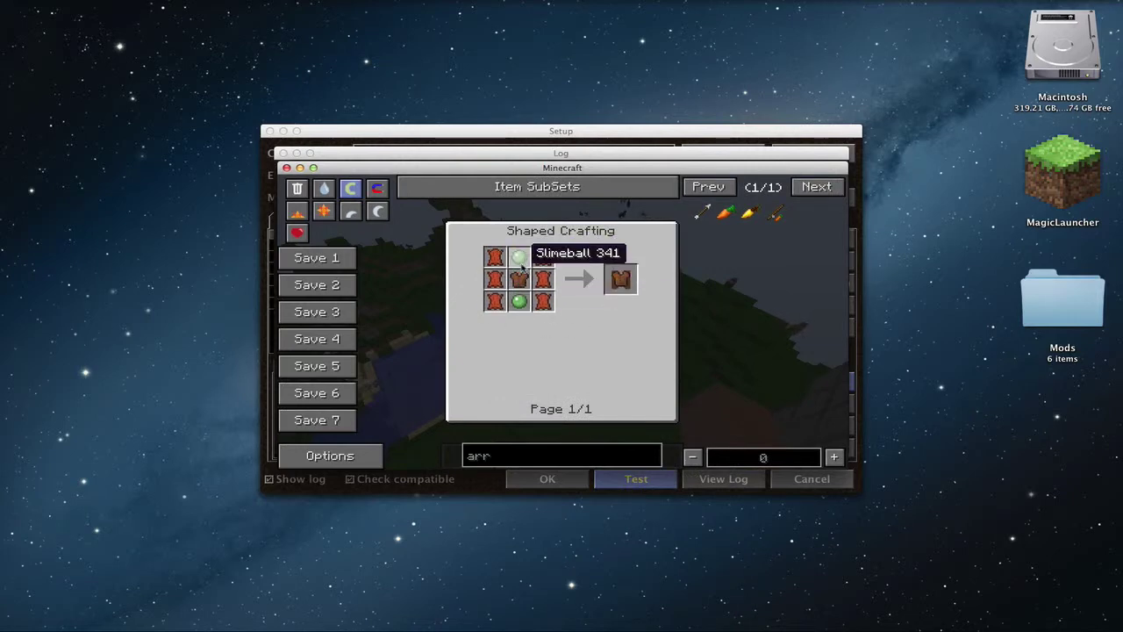
key(Escape)
key(Escape)
Switch to survival mode with the /gm command and try out the equipped Leather Wingpack.
text(/gm)
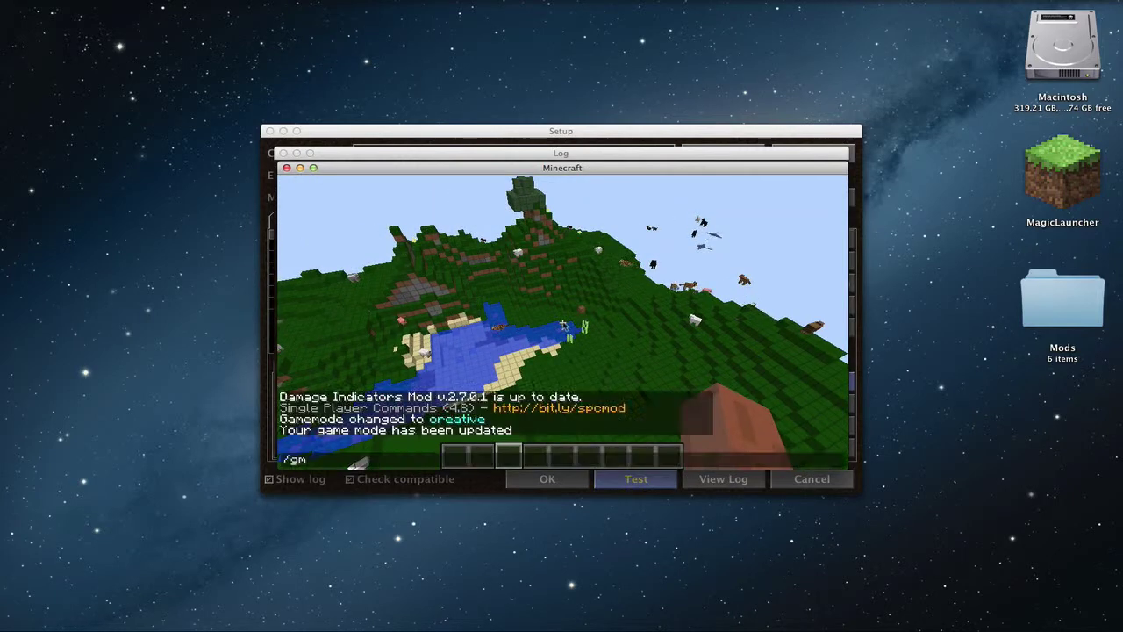
key(Return)
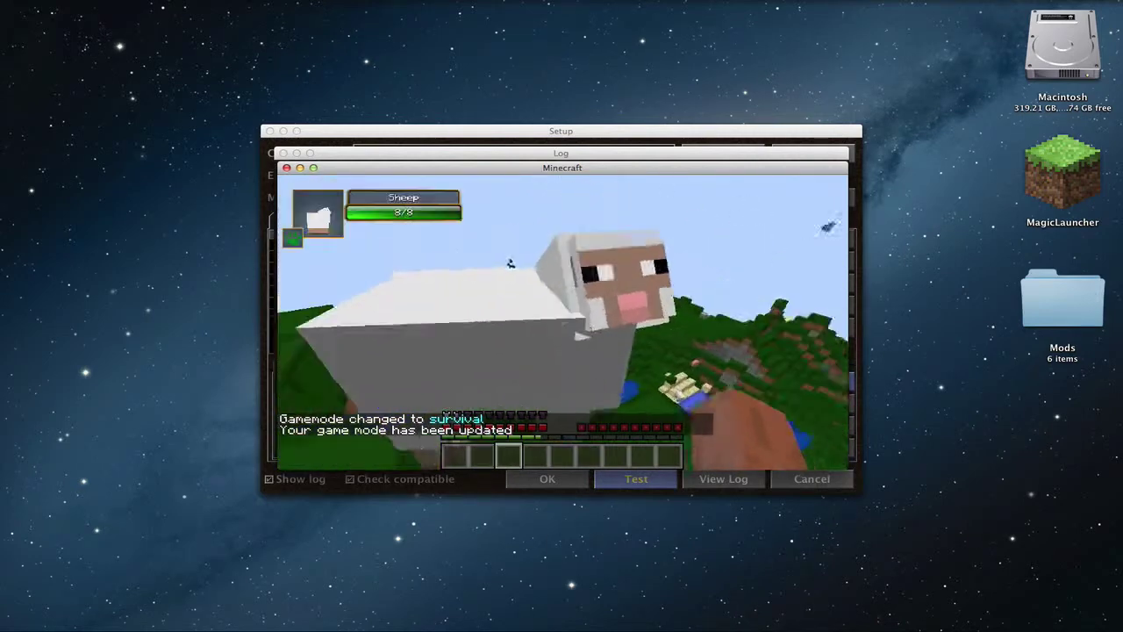
click(563, 322)
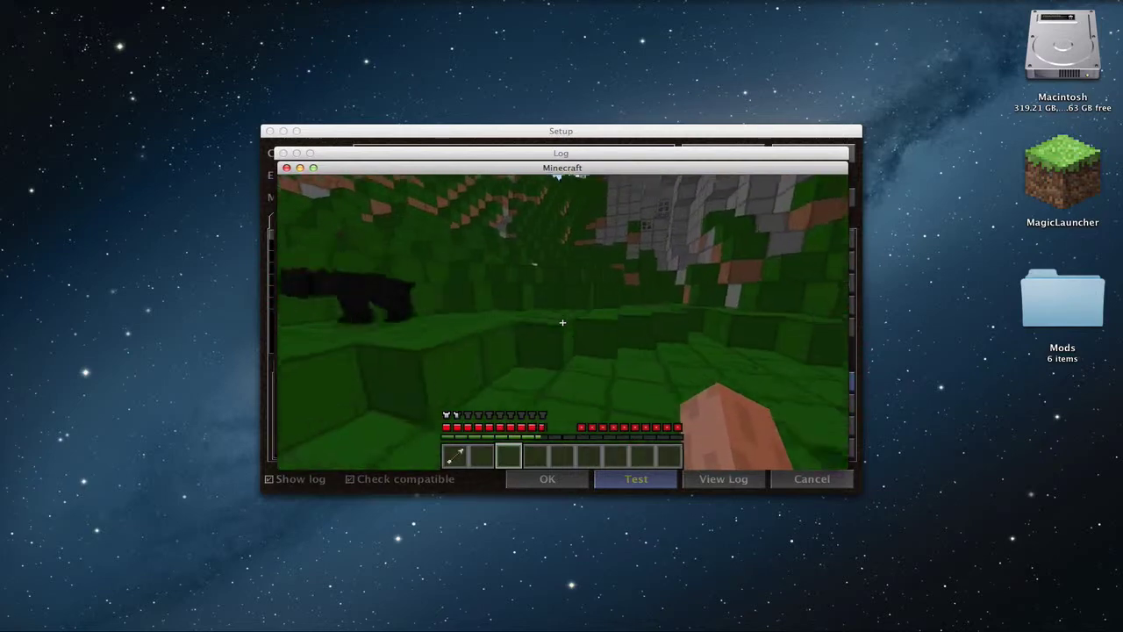
Leave the Minecraft test session, save the launcher setup including WingCraft1.5.2v1.jar, and close Magic Launcher.
key(Escape)
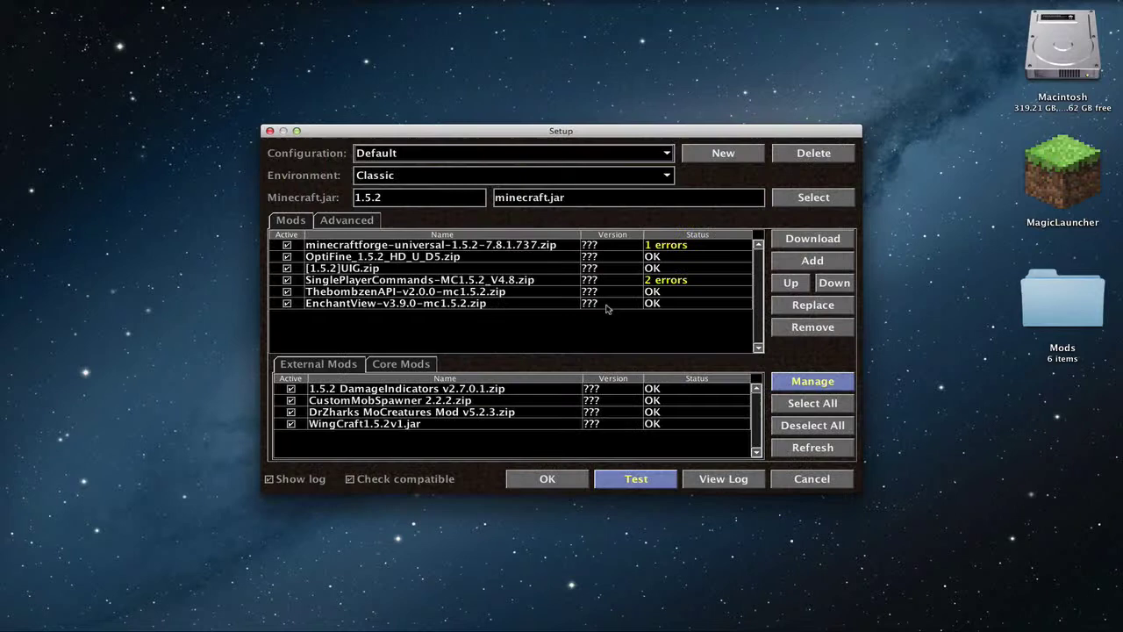
click(542, 478)
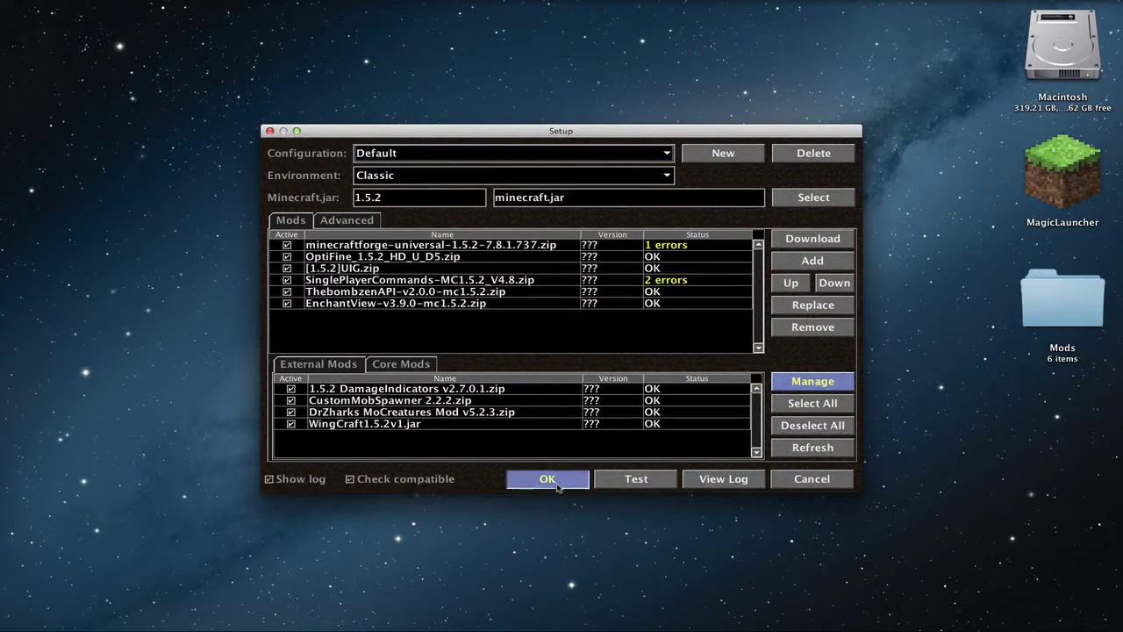
click(269, 131)
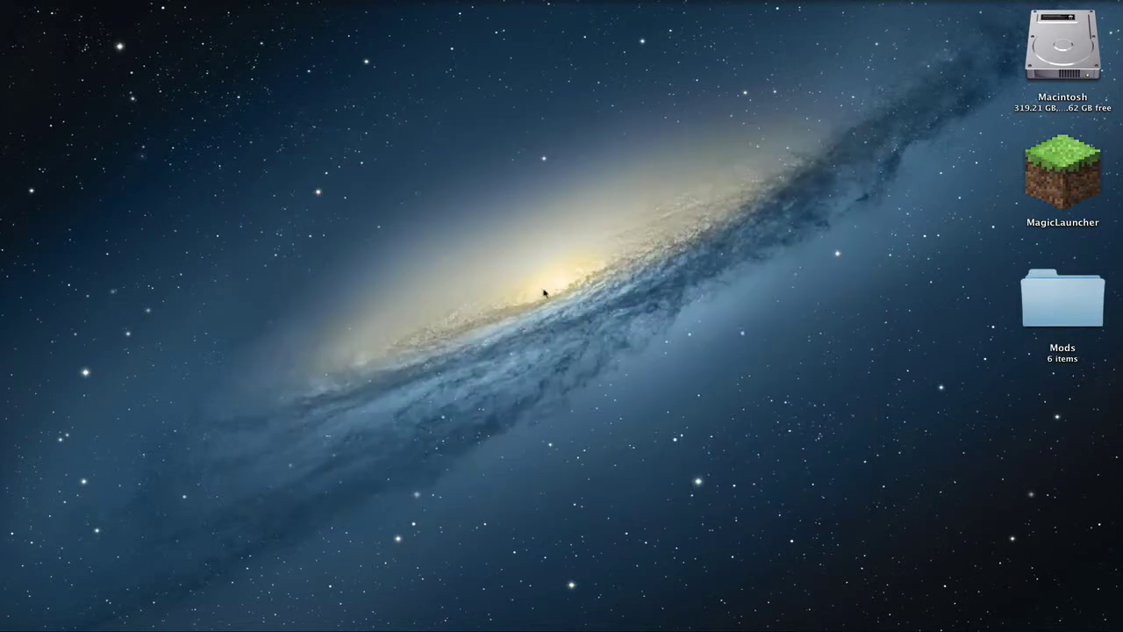